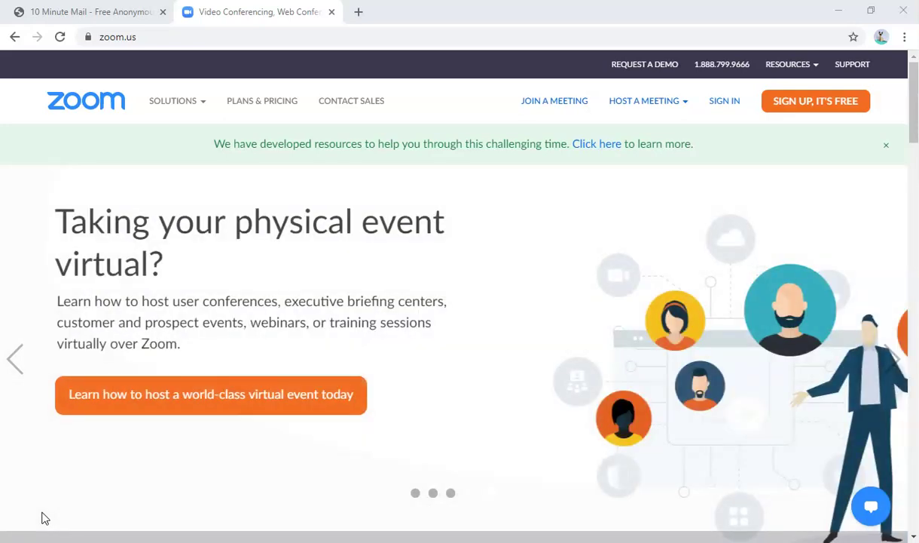
- Switch to 10 Minute Mail and scroll to the temporary address box and 06:22 timer
left_click(88, 489)
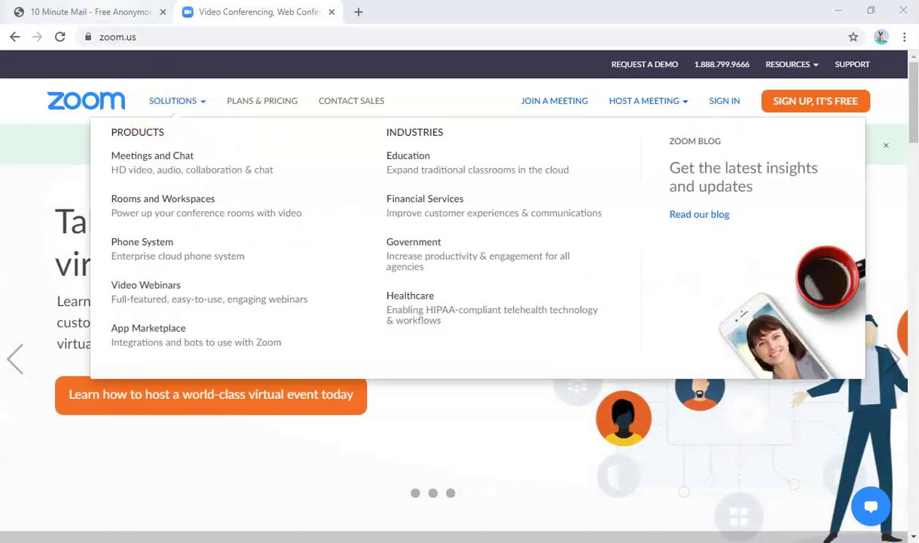
left_click(155, 15)
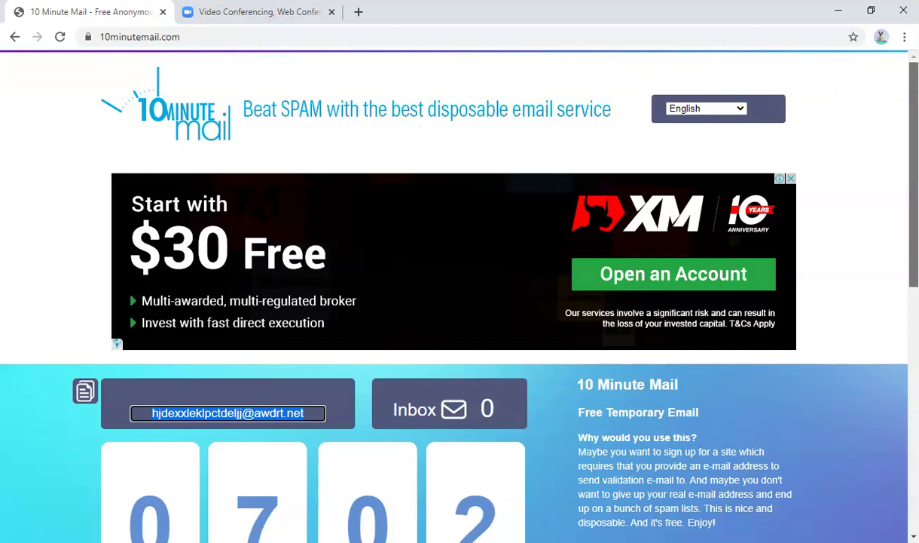
scroll(452, 301, "down", 2)
scroll(453, 301, "down", 2)
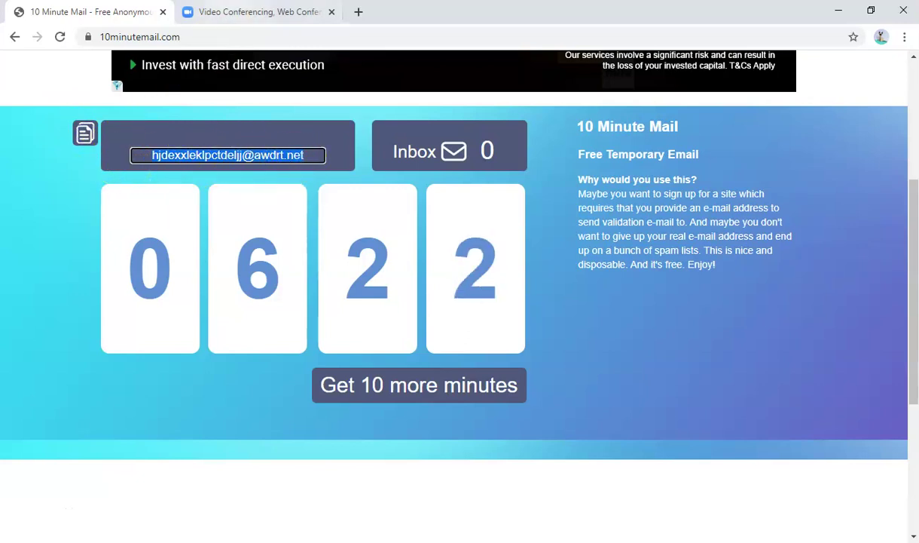
- Start a free Zoom sign-up and submit a birth date of Jan 1, 2000
left_click(249, 12)
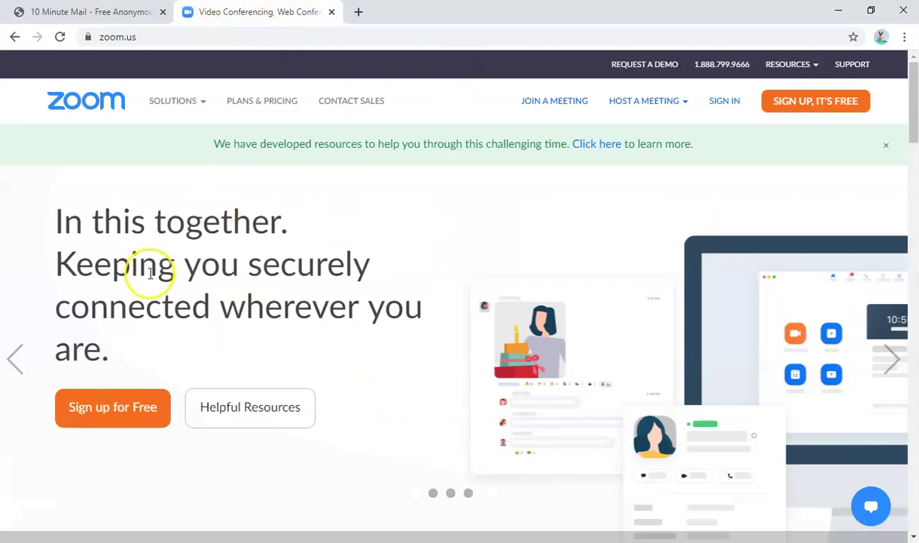
left_click(125, 400)
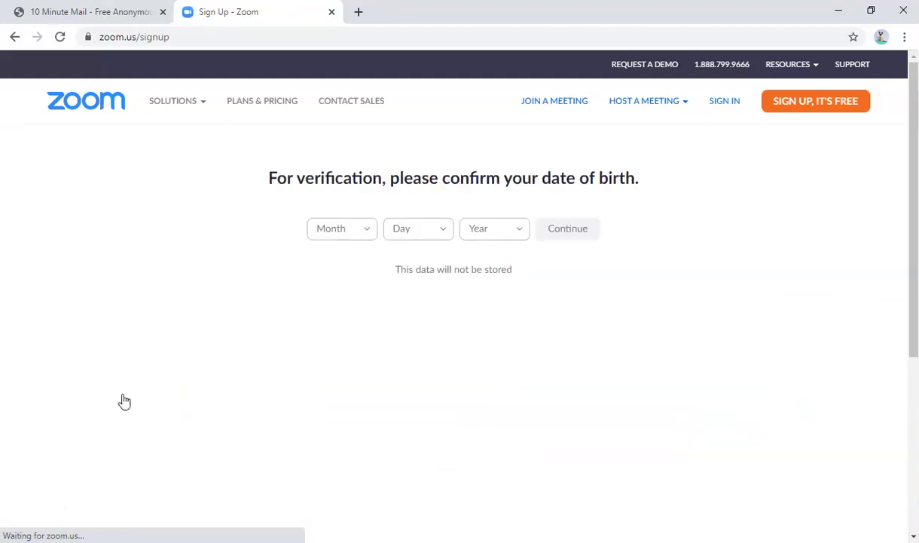
left_click(369, 228)
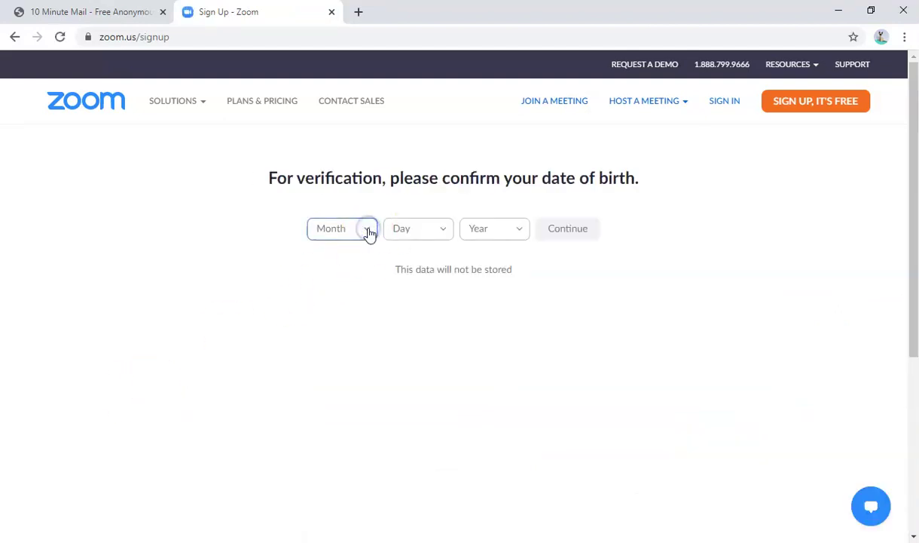
left_click(356, 262)
left_click(422, 230)
left_click(422, 260)
left_click(518, 230)
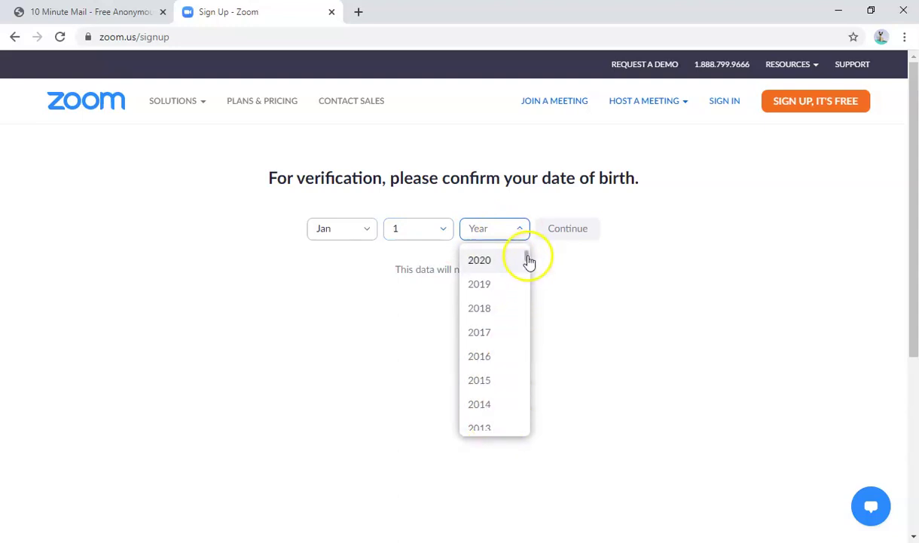
left_click_drag(528, 258, 525, 283)
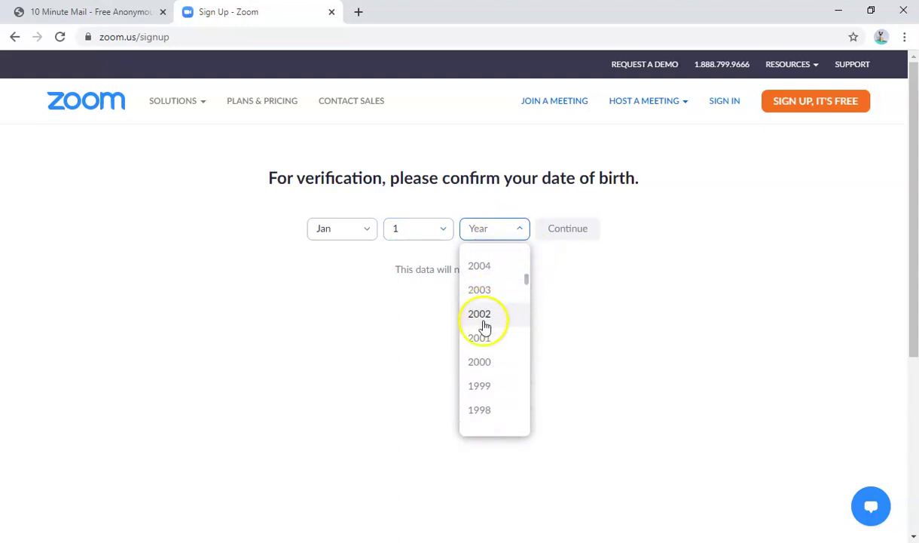
left_click(497, 367)
left_click(568, 232)
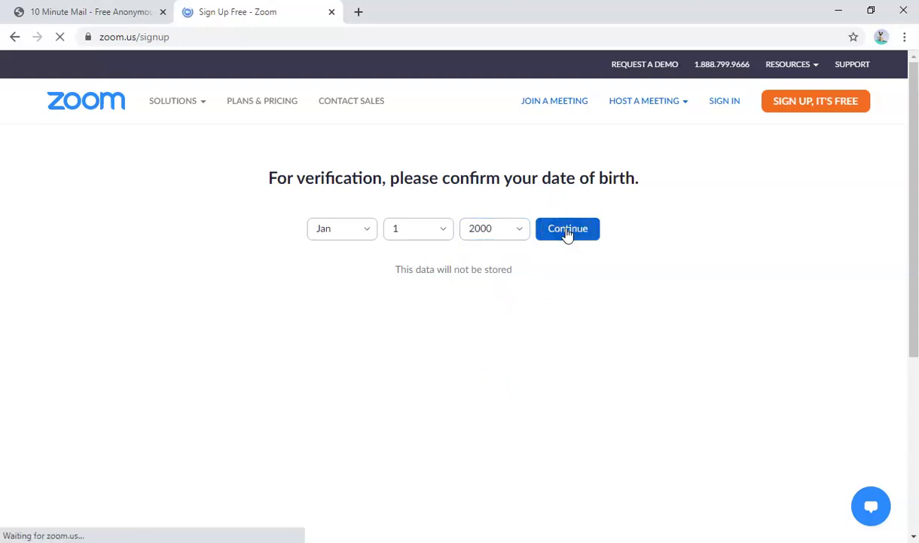
left_click(434, 242)
- Sign up with the pasted temporary address and verify the three chimney tiles in reCAPTCHA
key("ctrl+v")
left_click(425, 301)
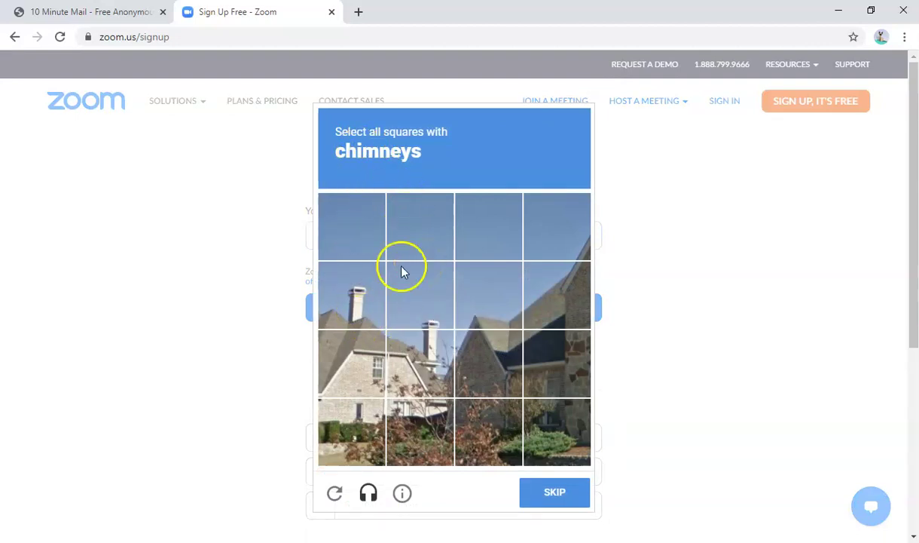
left_click(352, 289)
left_click(431, 367)
left_click(434, 298)
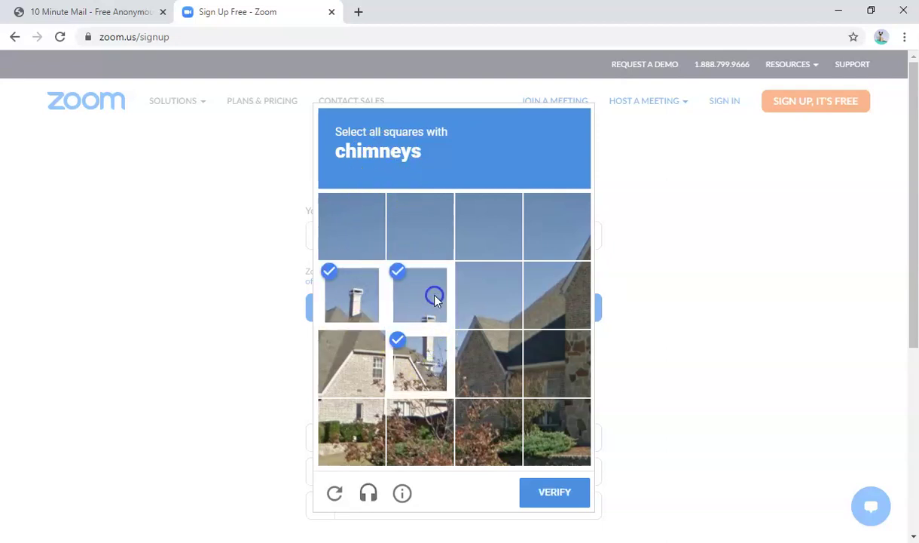
left_click(555, 486)
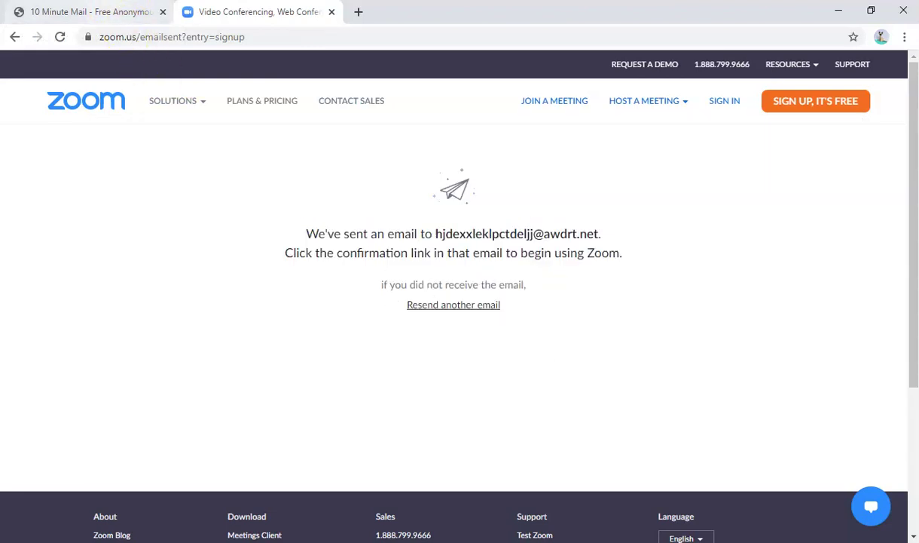
- Open the 'Please activate your Zoom account' email and scroll to its Activate Account link
key("ctrl+shift+Tab")
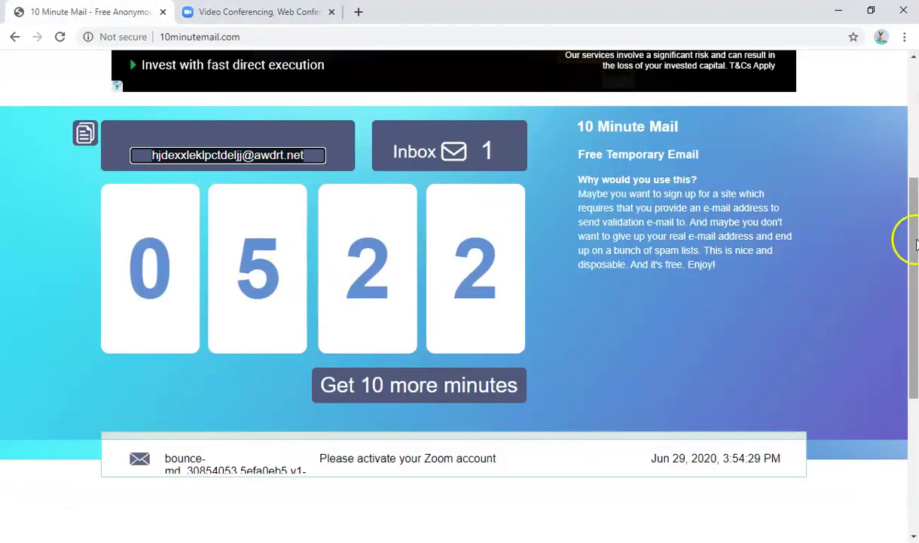
left_click_drag(913, 241, 914, 302)
scroll(761, 303, "down", 1)
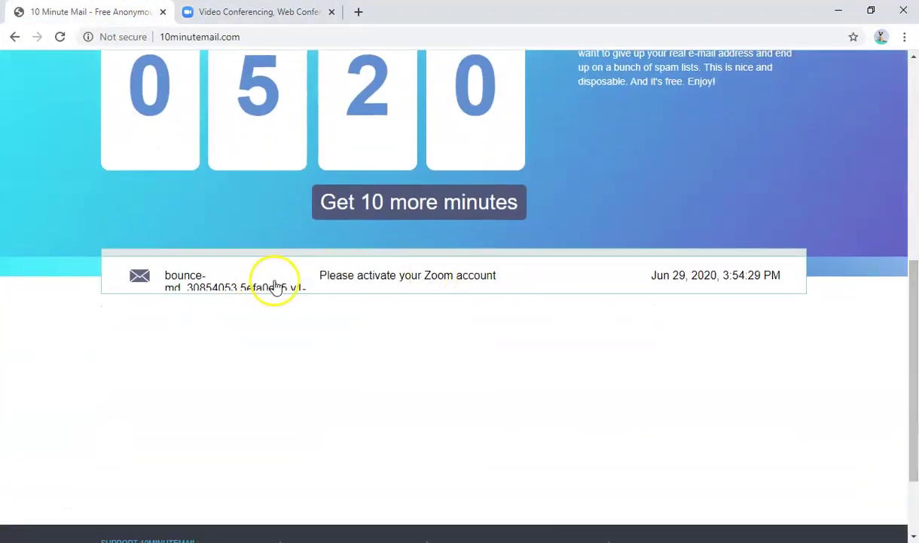
left_click(351, 287)
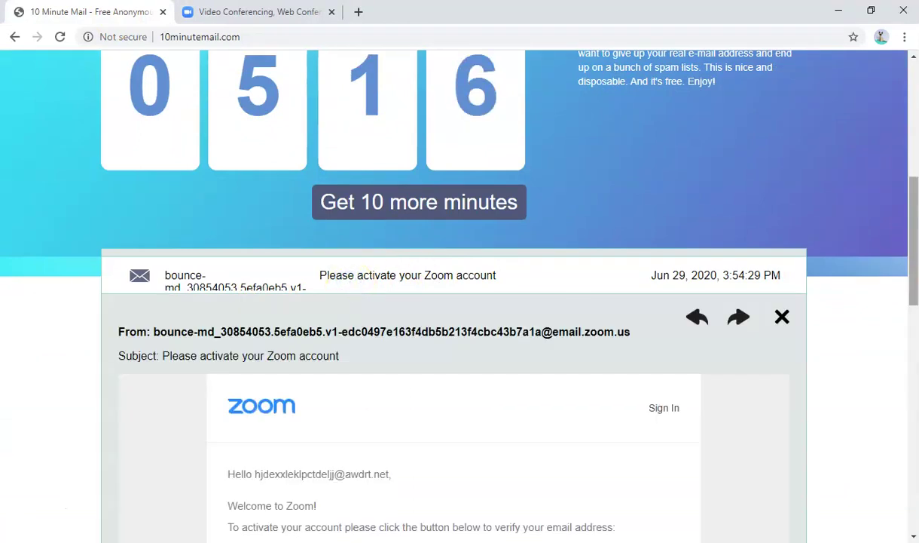
scroll(452, 301, "down", 3)
scroll(795, 304, "down", 2)
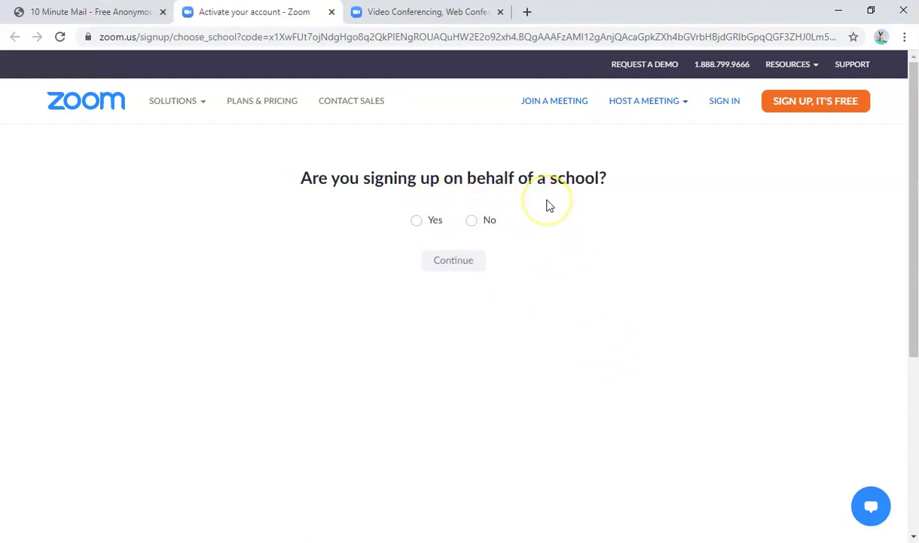
- Answer No to the school question and continue to the account details form
left_click(471, 221)
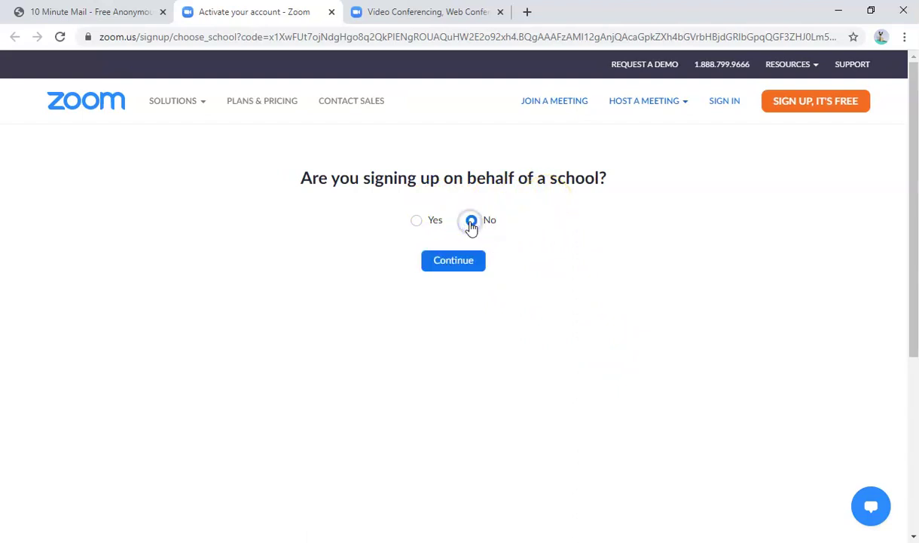
left_click(464, 262)
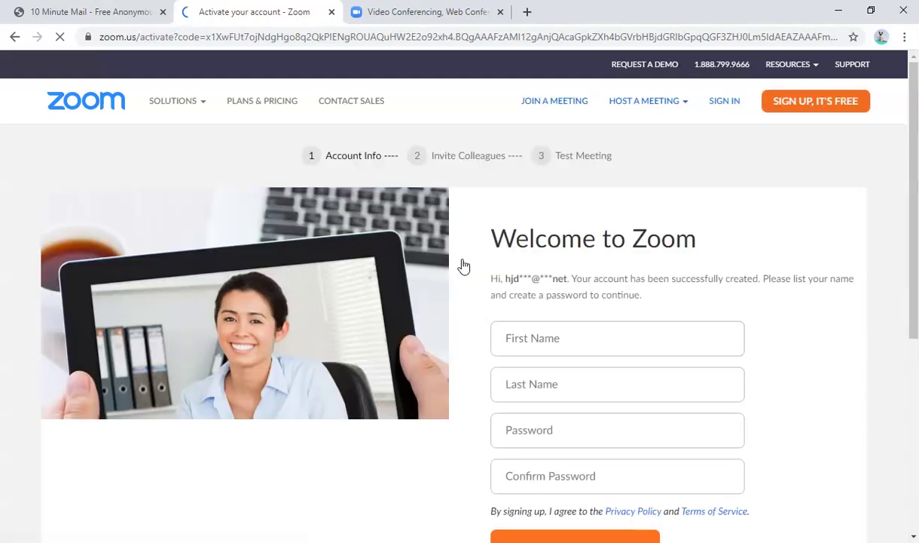
scroll(677, 226, "down", 2)
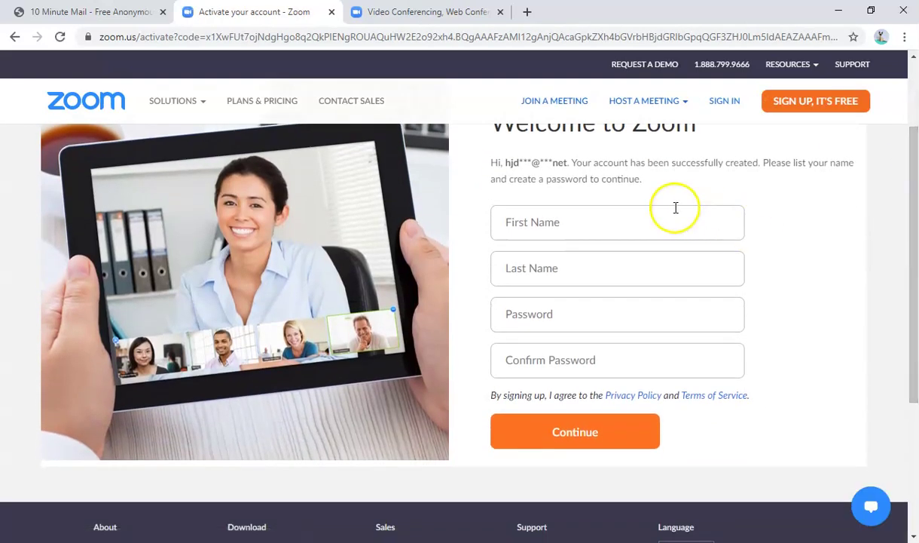
- Enter the first name, last name and a matching password and confirmation, then submit
left_click(641, 230)
type("Anniel")
key("BackSpace")
type("nniel")
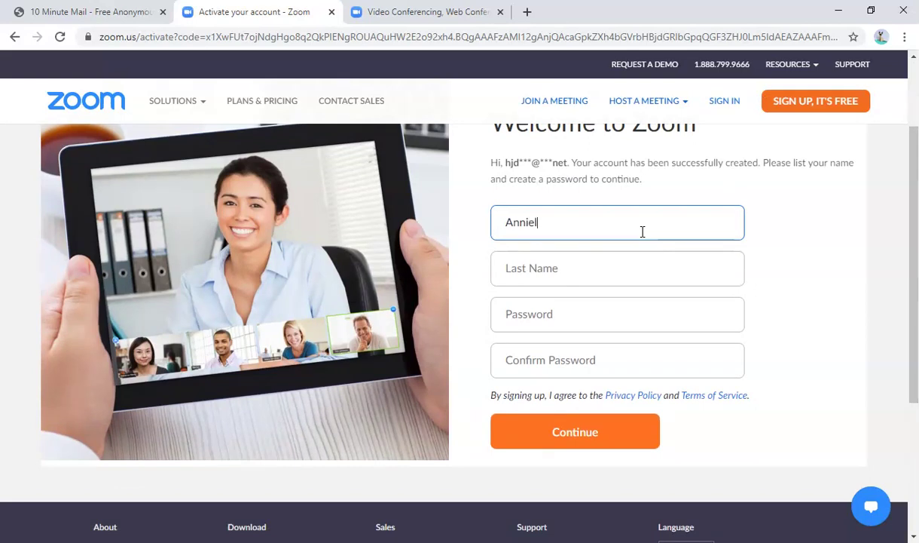
key("BackSpace")
key("Tab")
type("LA")
key("Tab")
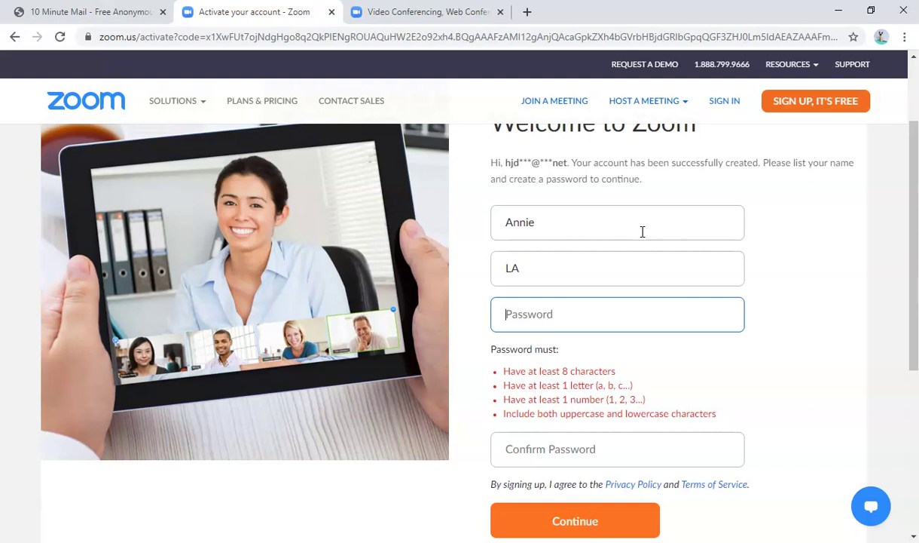
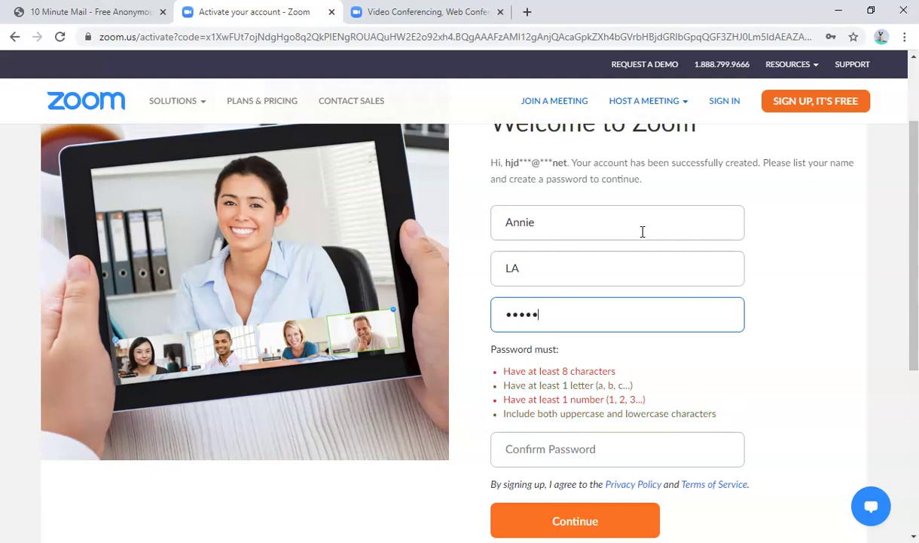
left_click(622, 452)
left_click(607, 522)
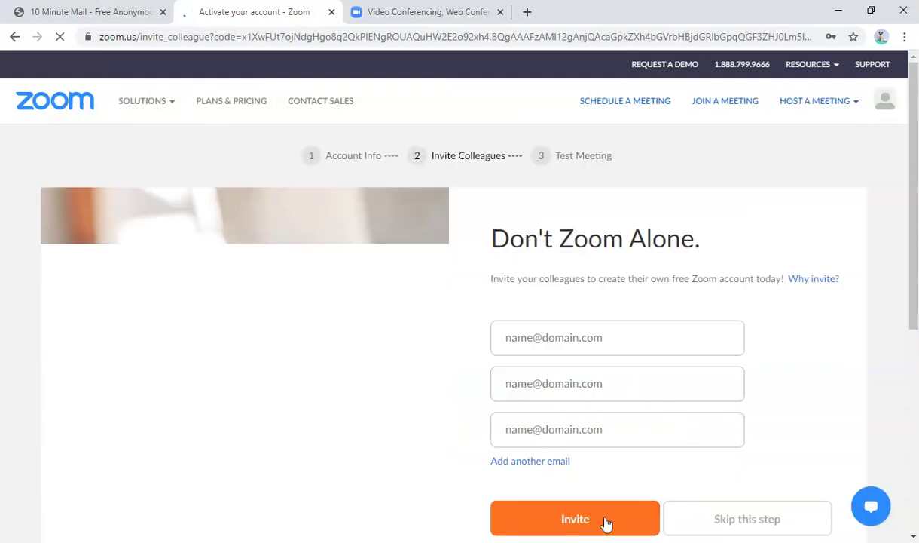
- Pass the traffic-light reCAPTCHA with four tiles and skip the Invite Colleagues step
left_click_drag(912, 308, 912, 394)
left_click(505, 348)
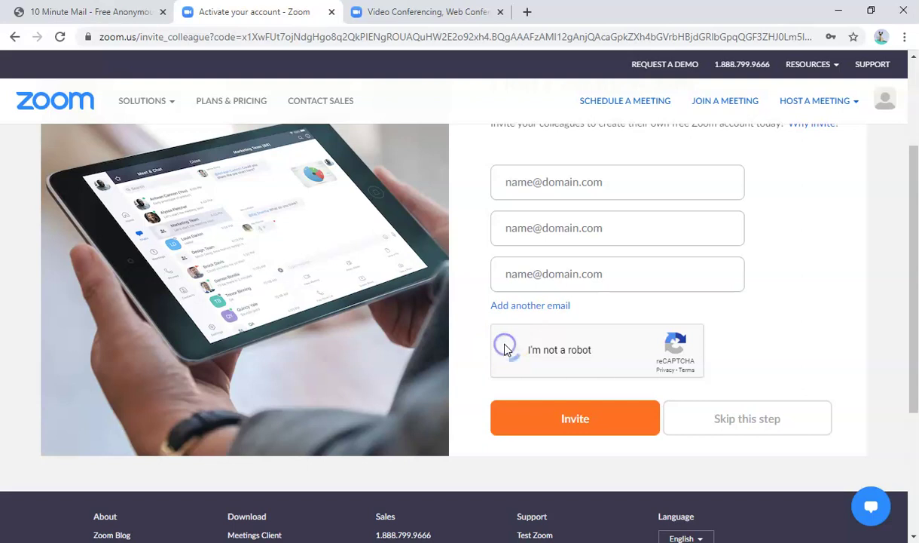
left_click(565, 422)
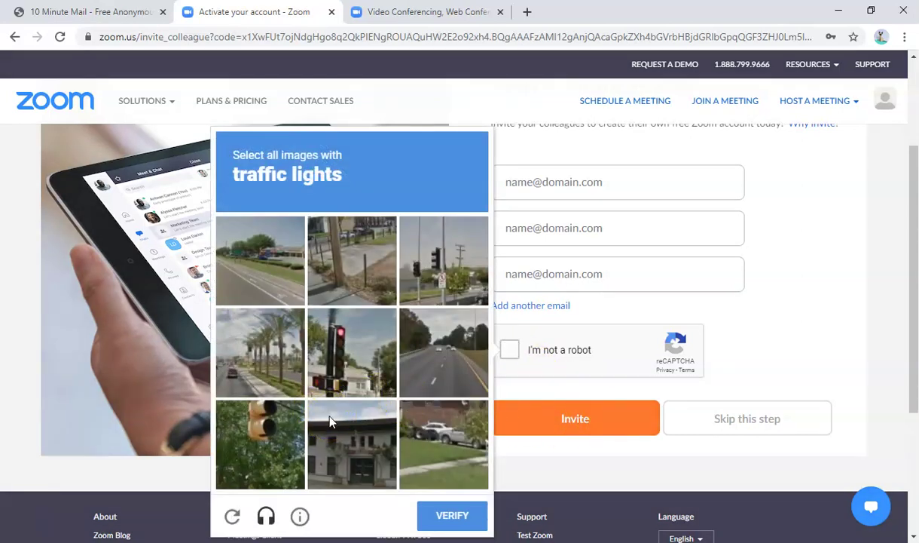
left_click(239, 217)
left_click(252, 432)
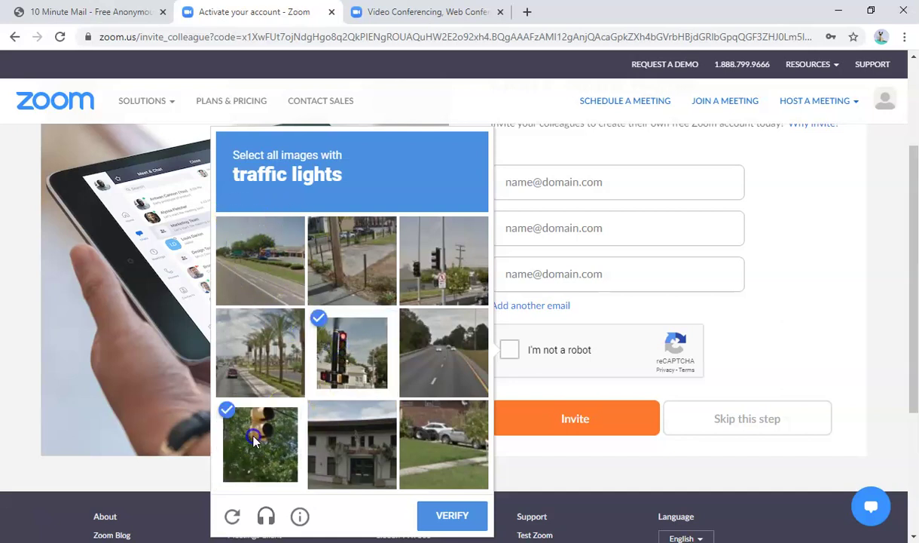
left_click(459, 253)
left_click(256, 335)
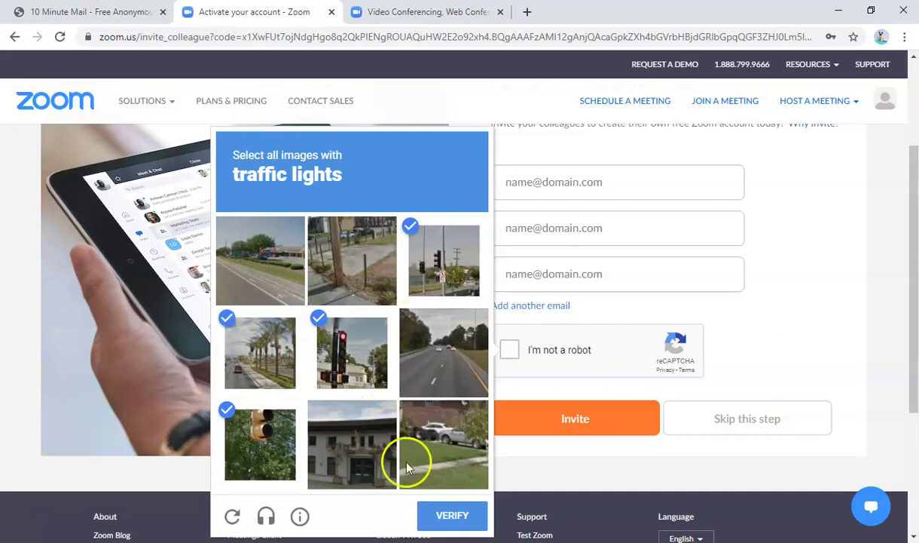
left_click(442, 521)
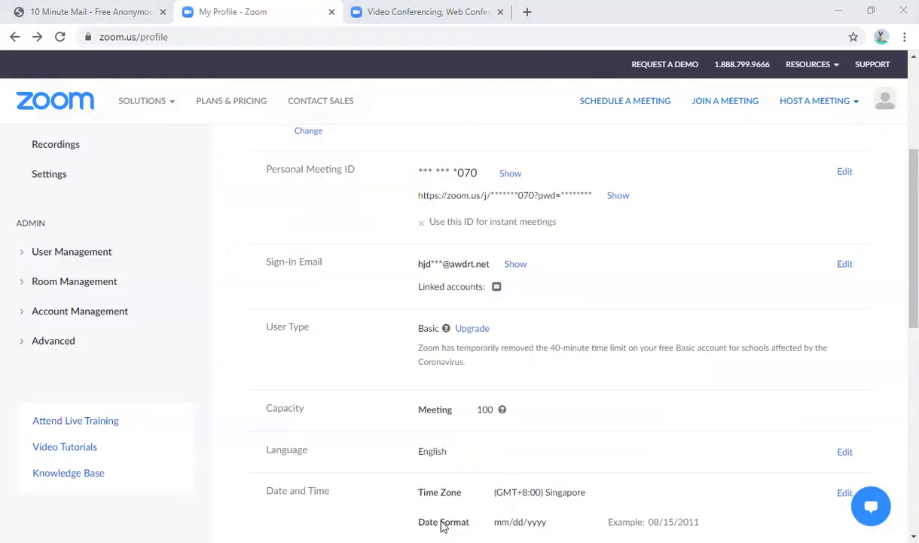
left_click(204, 407)
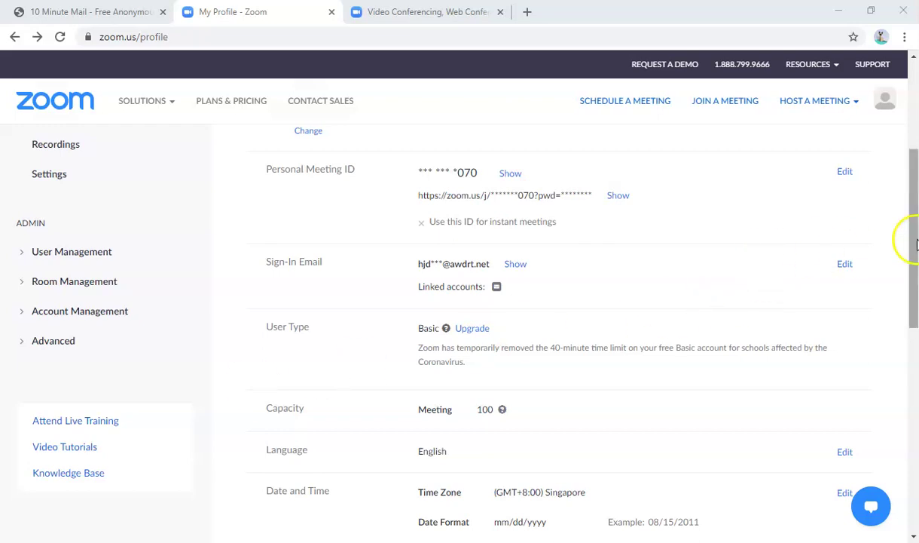
- Show the full Personal Meeting ID and scroll through the profile details and back up
mouse_move(915, 243)
left_mouse_down()
mouse_move(916, 205)
mouse_move(915, 238)
left_mouse_up()
left_click(510, 181)
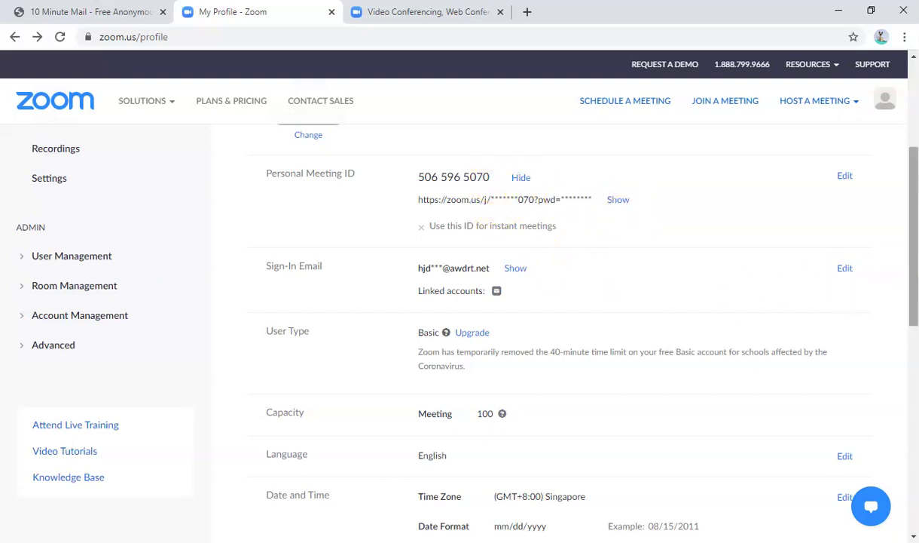
scroll(565, 270, "down", 2)
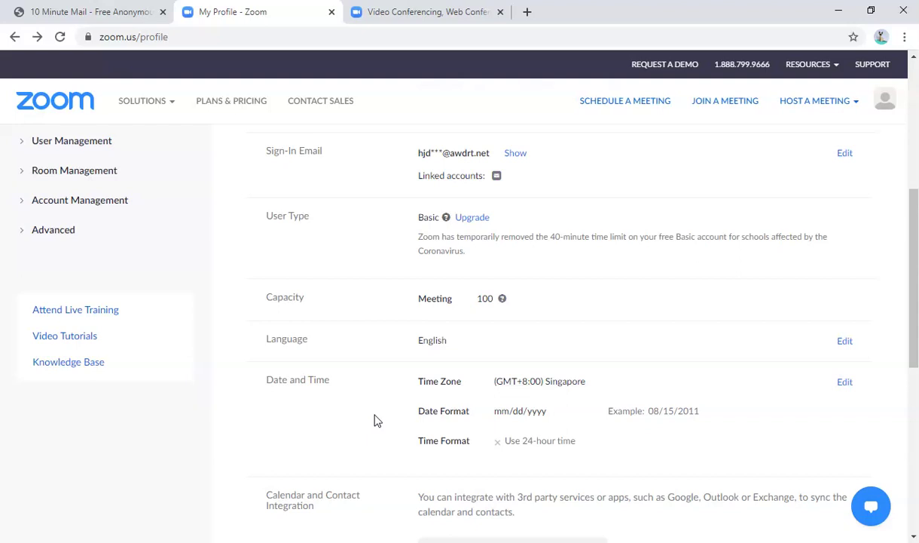
left_click_drag(913, 279, 913, 305)
scroll(527, 317, "up", 6)
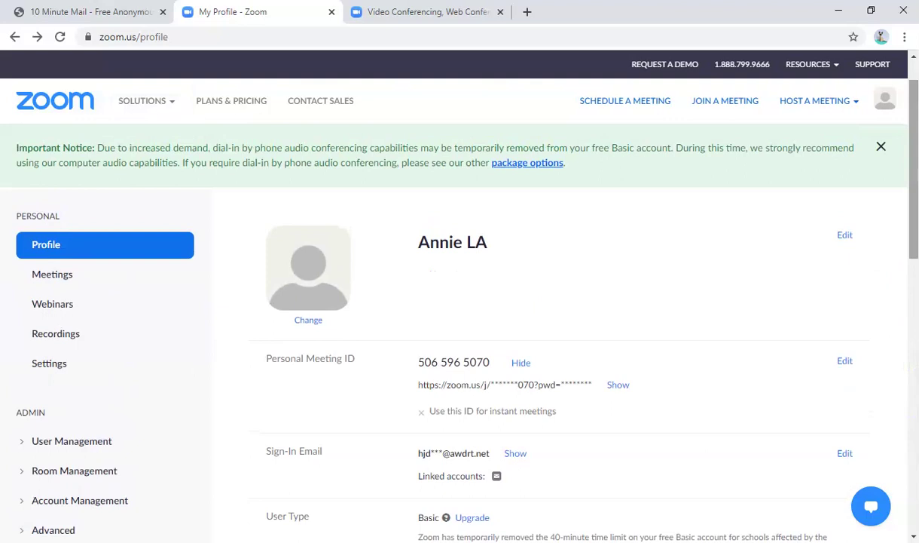